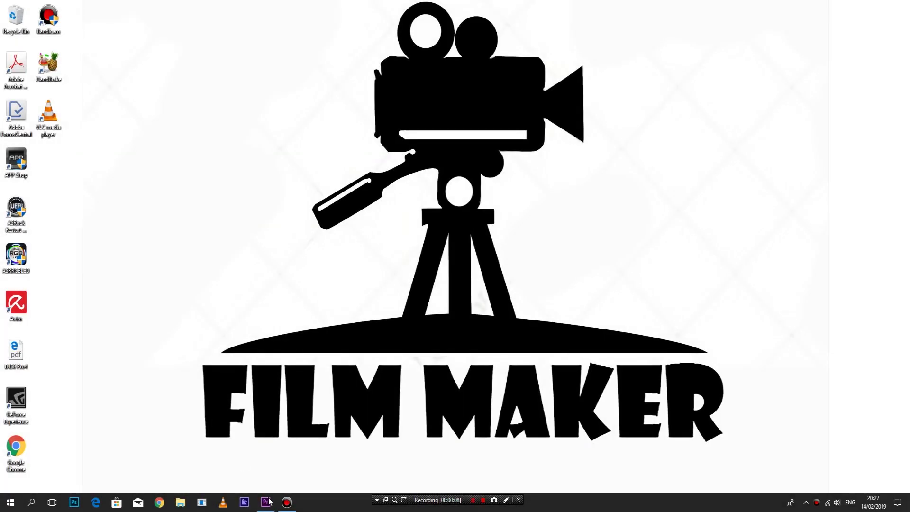
Step: Select clip DJI_0340 and expand Lumetri's Creative section, showing Look None at Intensity 100
left_click(266, 502)
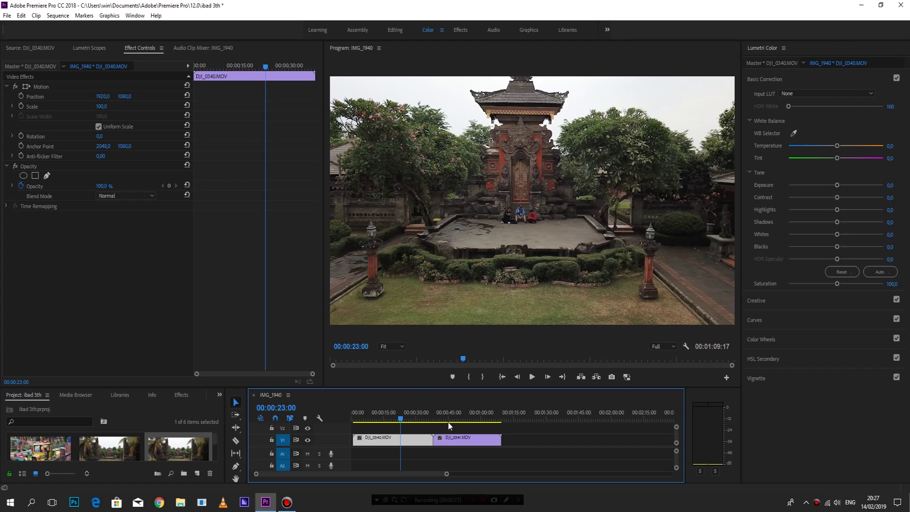
left_click(411, 439)
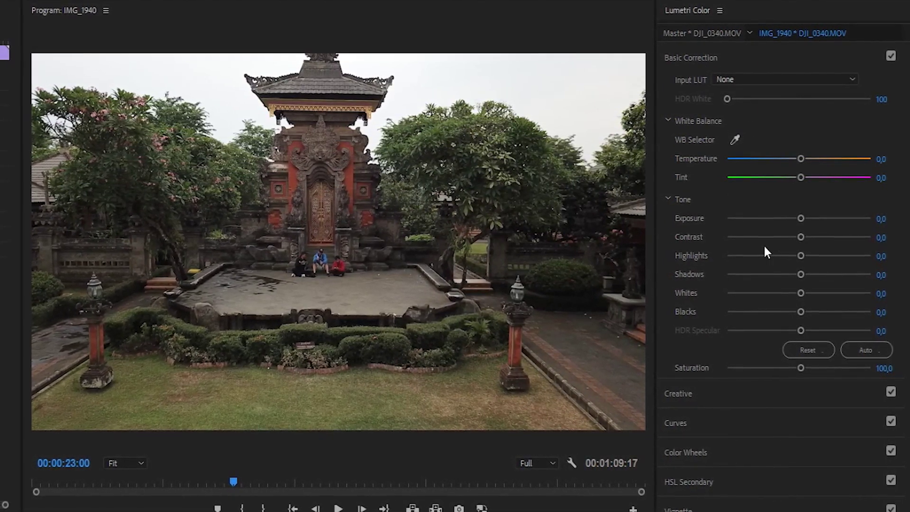
left_click(684, 394)
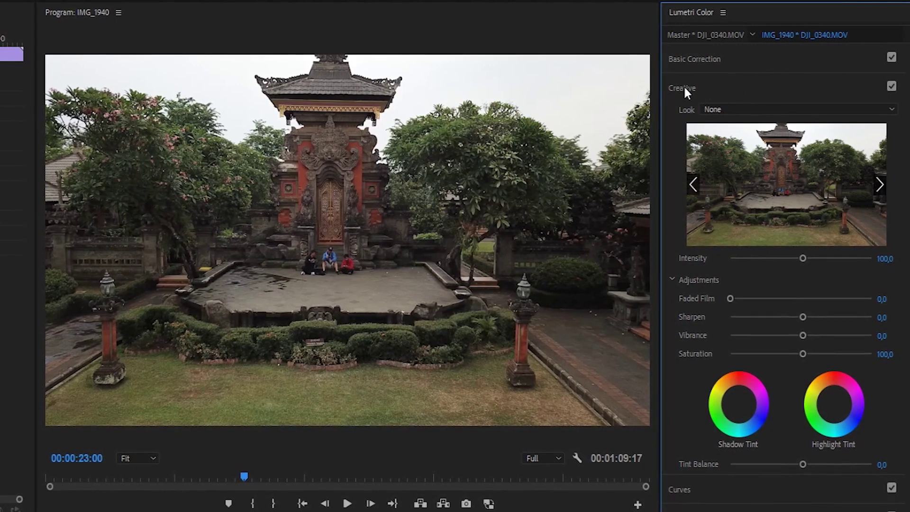
Step: Apply the SL BIG HDR look and preview the following looks through SL BLUE INTENSE
left_click(751, 109)
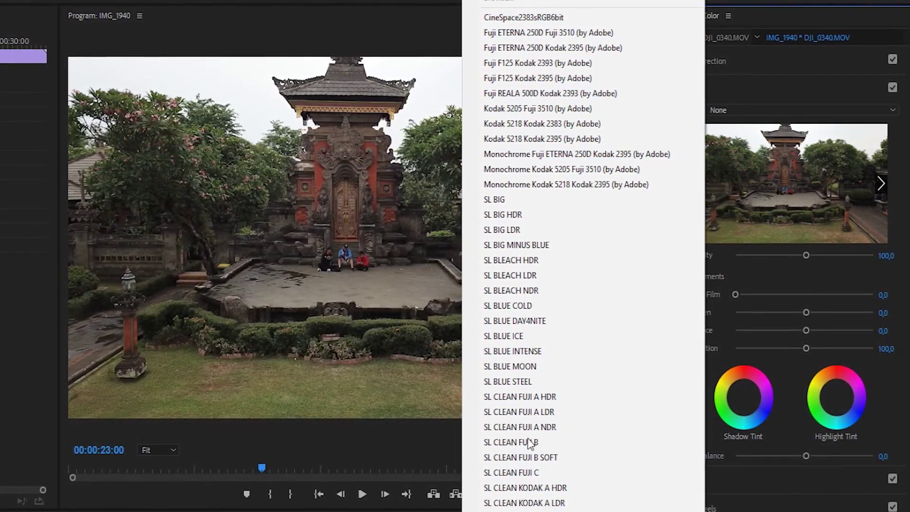
left_click(525, 215)
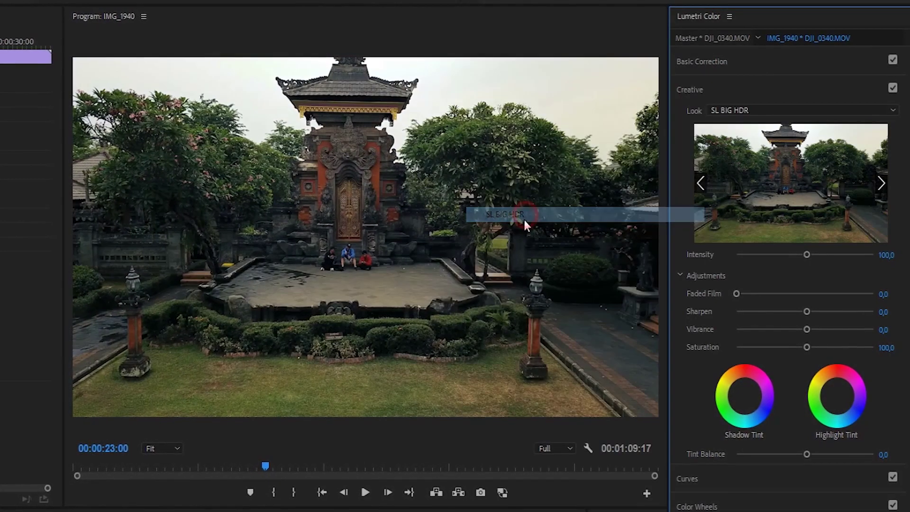
key("Down")
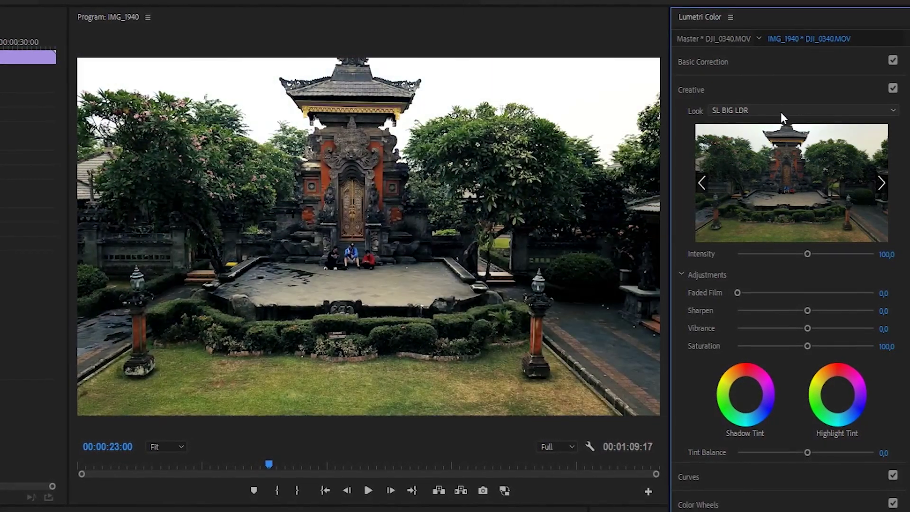
key("Down")
key("Down")
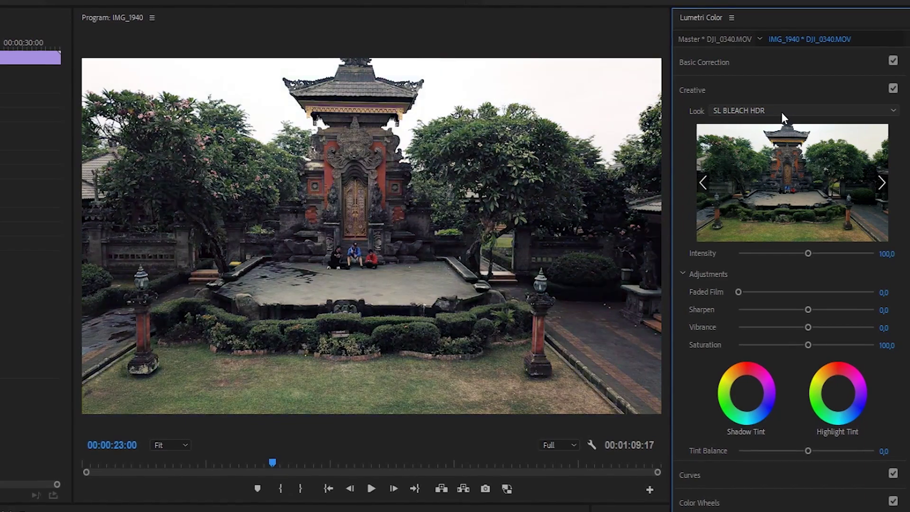
key("Down")
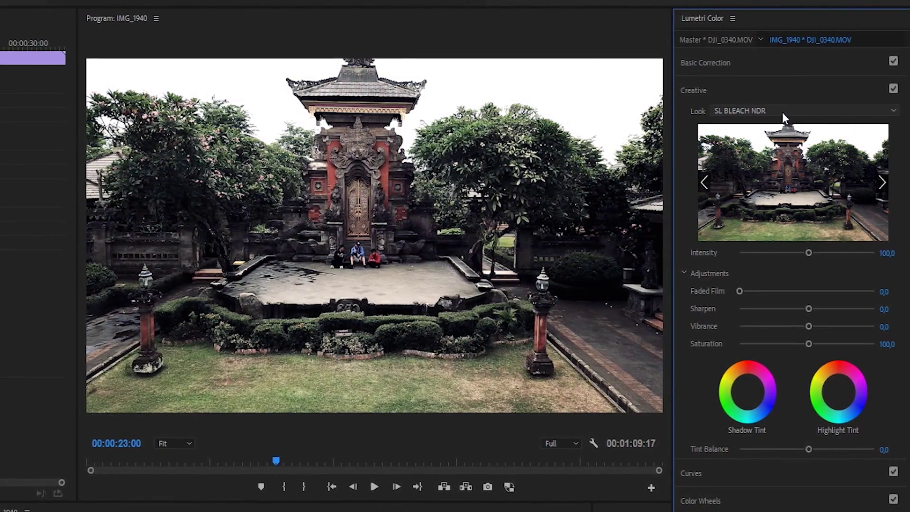
key("Down")
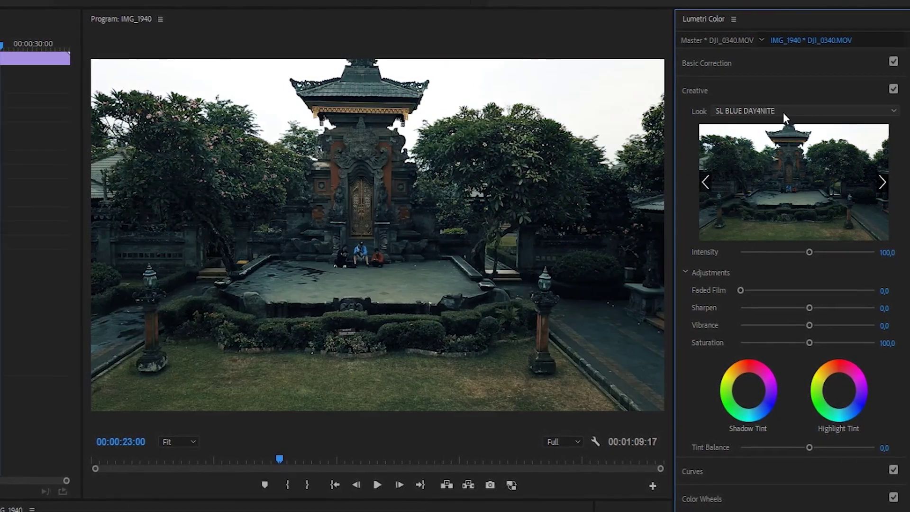
key("Down")
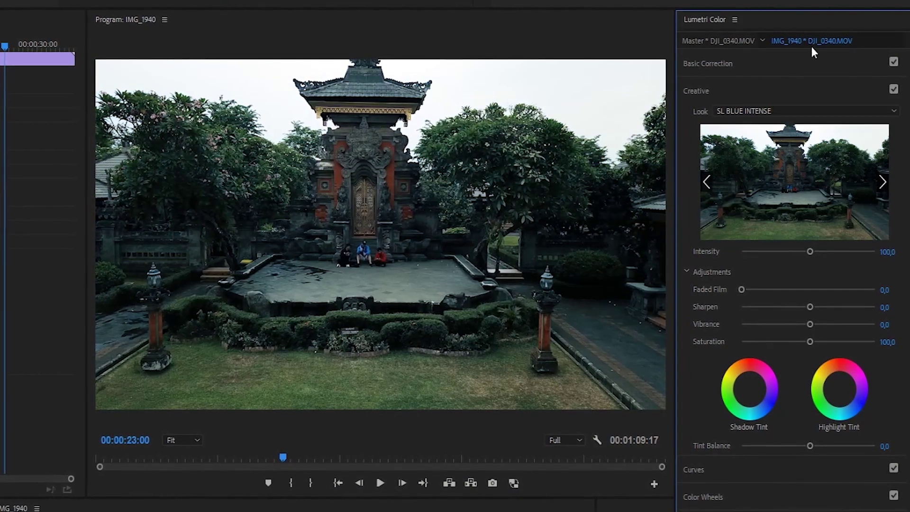
Step: Scroll the Look list and apply the SL NEUTRAL START look instead
left_click(792, 109)
scroll(615, 229, "down", 1)
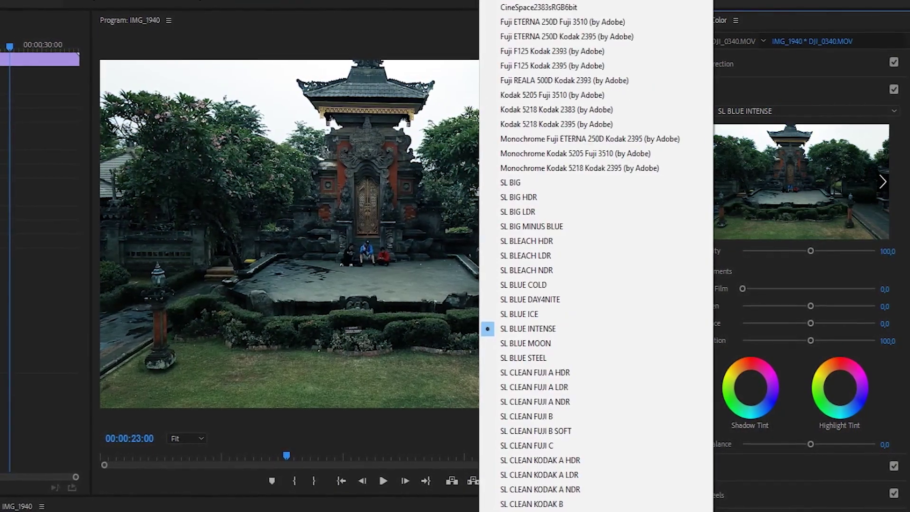
scroll(616, 229, "down", 2)
scroll(616, 229, "down", 4)
scroll(597, 256, "down", 1)
scroll(597, 256, "down", 1)
scroll(597, 256, "down", 1)
scroll(598, 256, "down", 1)
scroll(597, 256, "down", 1)
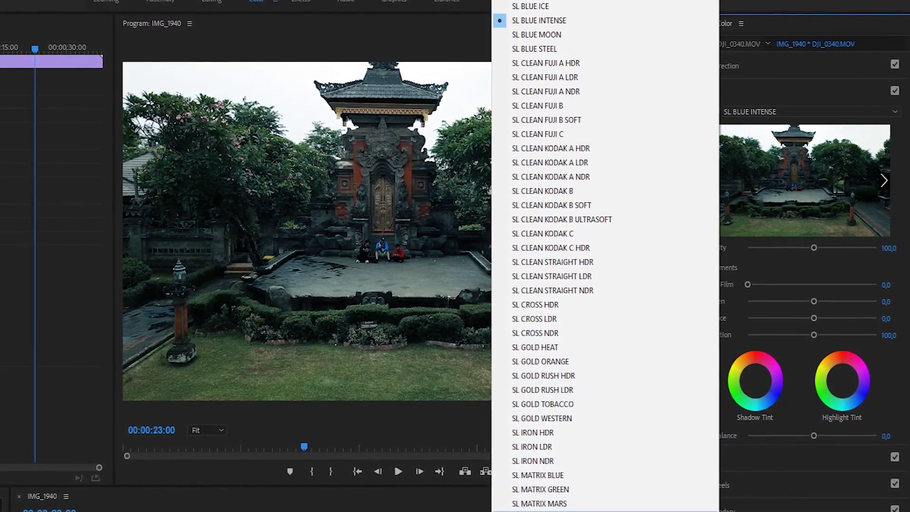
left_click(560, 507)
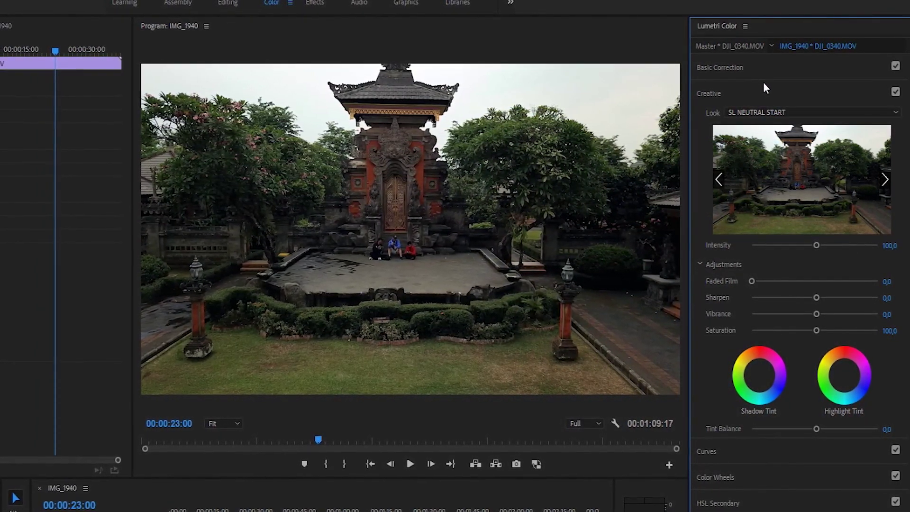
left_click(713, 68)
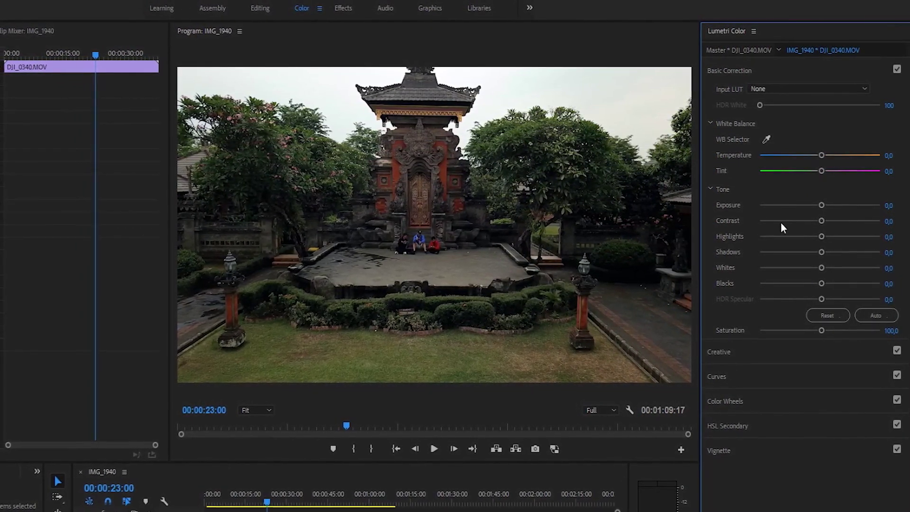
Step: Set Exposure to 0.5 and lower Contrast to -33.3 in Basic Correction
left_click(823, 205)
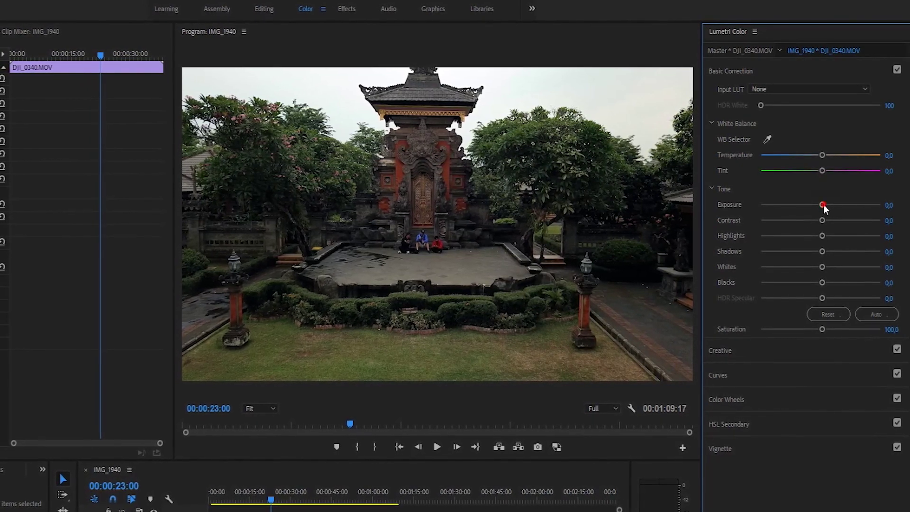
left_click_drag(824, 203, 828, 204)
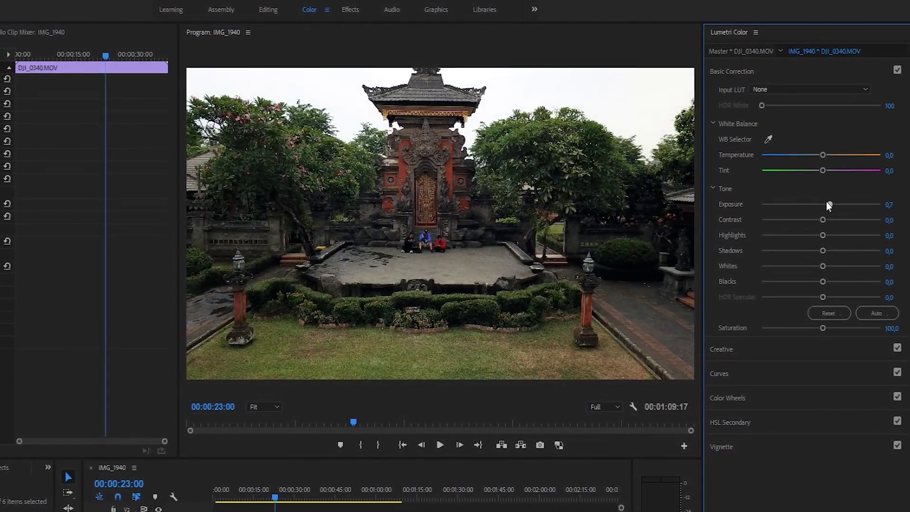
left_click_drag(826, 201, 827, 201)
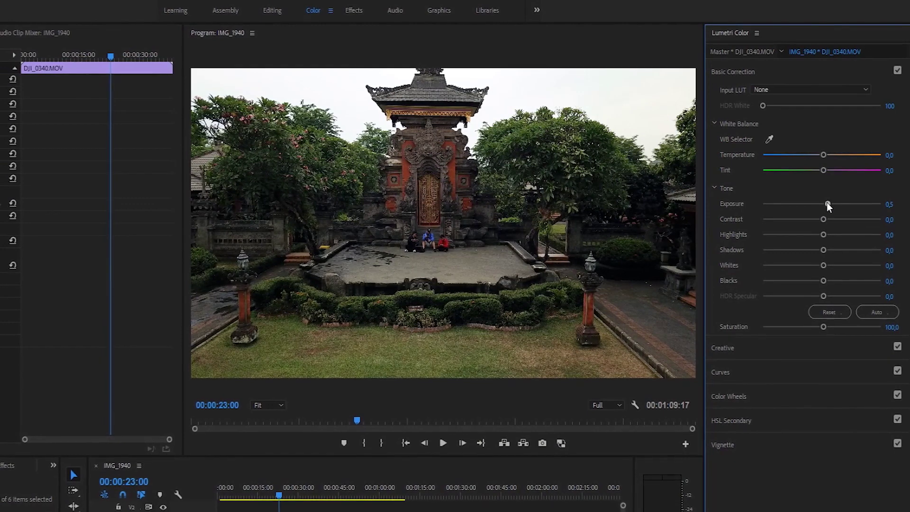
mouse_move(823, 219)
left_mouse_down()
mouse_move(802, 218)
mouse_move(832, 245)
left_mouse_up()
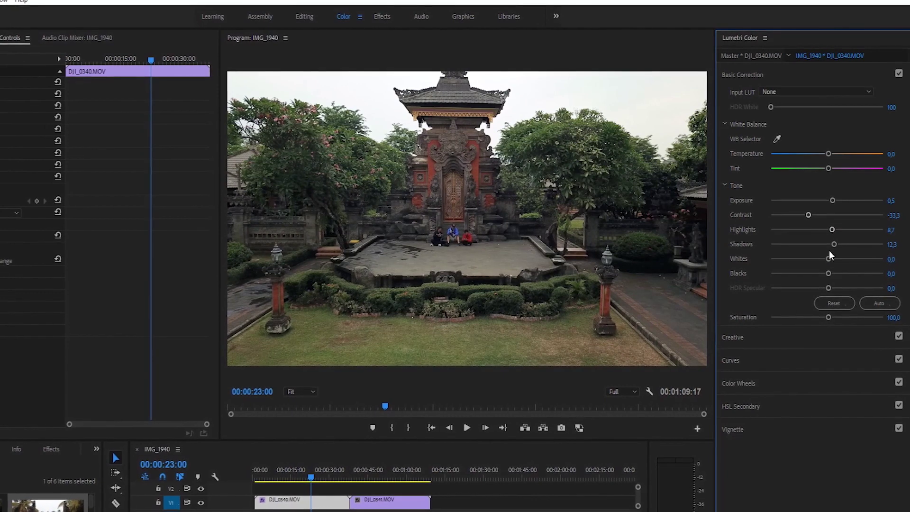
Step: Desaturate the clip slightly, settling Saturation at about 86
left_click_drag(828, 316, 829, 316)
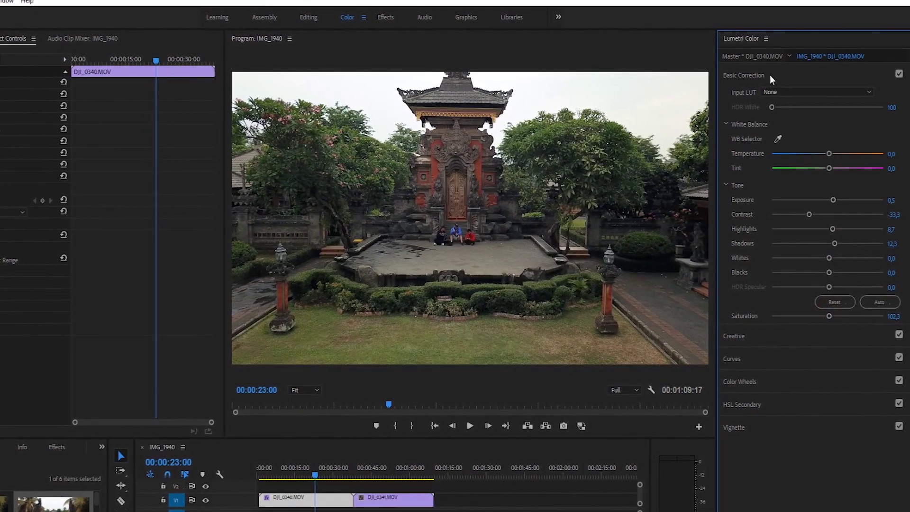
left_click_drag(829, 316, 812, 314)
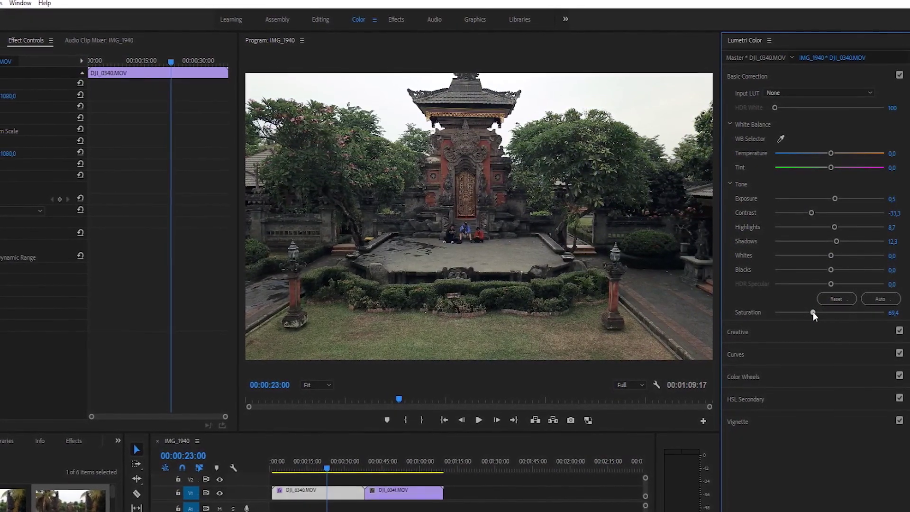
left_click_drag(813, 313, 821, 317)
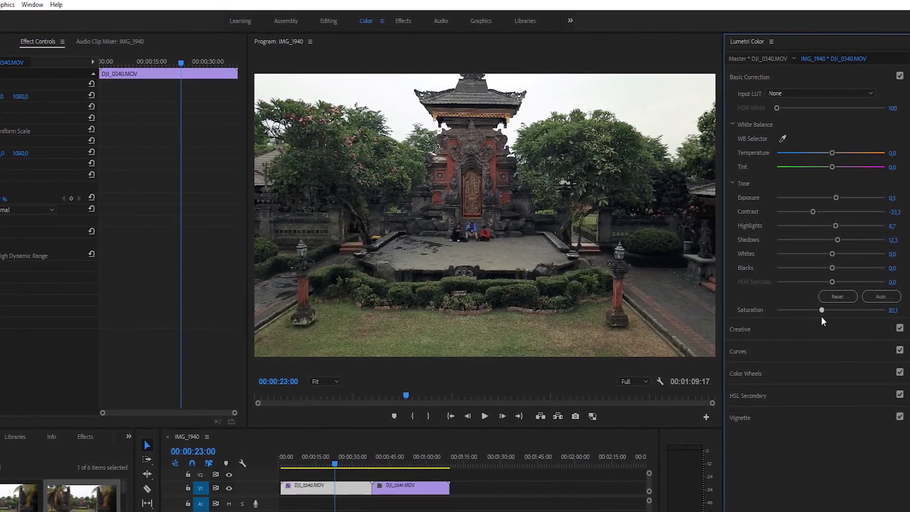
left_click_drag(822, 316, 823, 315)
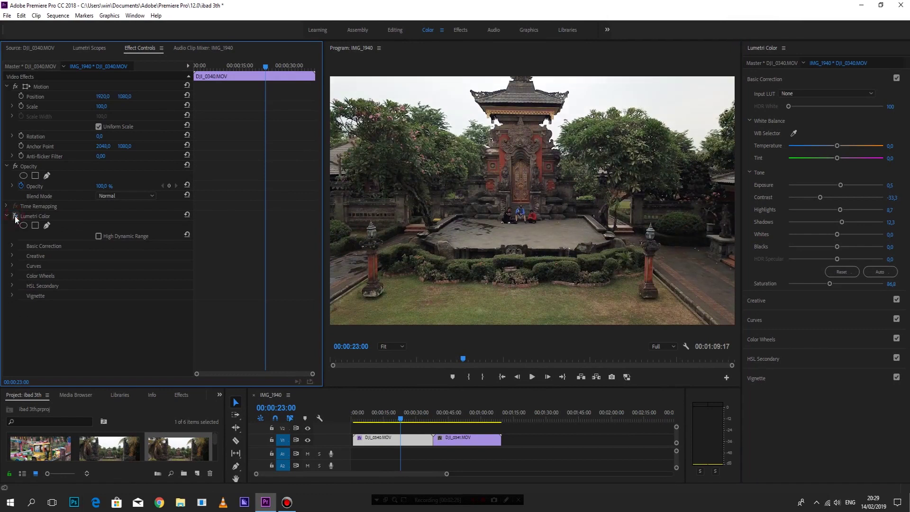
Step: Compare the grade on and off, then lower yellow-orange saturation on the Hue Saturation curve
left_click(16, 217)
left_click(754, 321)
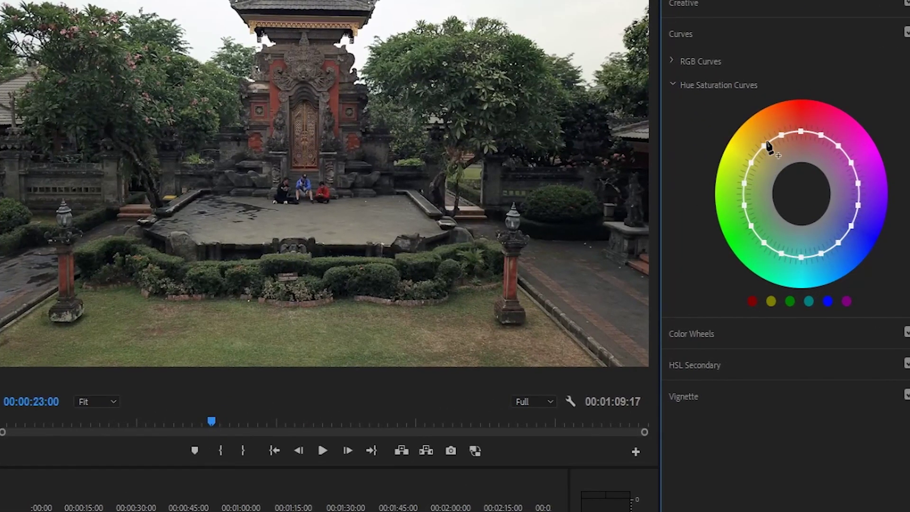
mouse_move(768, 146)
left_mouse_down()
mouse_move(787, 165)
mouse_move(769, 151)
left_mouse_up()
Step: Pull the yellow-orange, yellow and green curve points inward, then reshape the green-cyan range
left_click(764, 149)
left_click_drag(764, 149, 734, 128)
mouse_move(740, 127)
left_mouse_down()
mouse_move(782, 162)
mouse_move(767, 150)
left_mouse_up()
mouse_move(764, 149)
left_mouse_down()
mouse_move(770, 155)
mouse_move(762, 147)
left_mouse_up()
mouse_move(755, 161)
left_mouse_down()
mouse_move(766, 187)
mouse_move(753, 183)
left_mouse_up()
mouse_move(748, 198)
left_mouse_down()
mouse_move(755, 203)
mouse_move(750, 198)
left_mouse_up()
mouse_move(752, 230)
left_mouse_down()
mouse_move(762, 217)
mouse_move(786, 224)
left_mouse_up()
left_click_drag(743, 255, 780, 257)
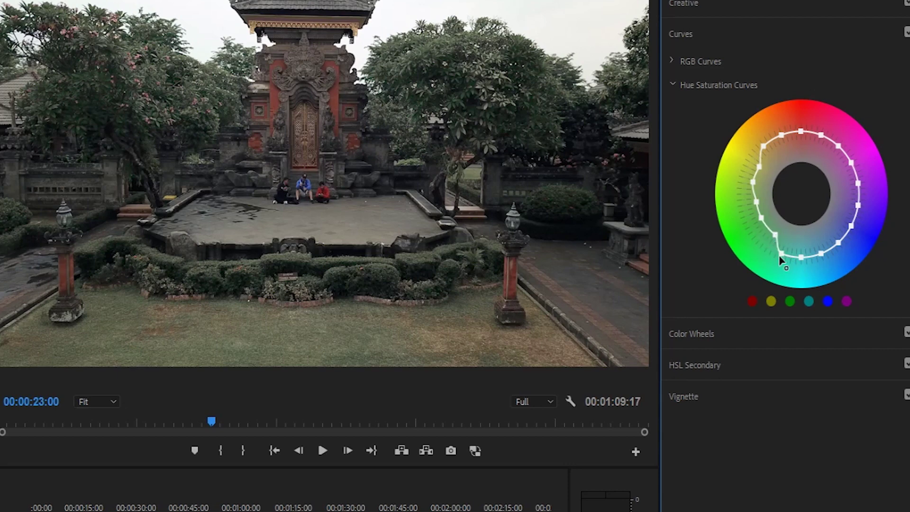
mouse_move(780, 256)
left_mouse_down()
mouse_move(766, 274)
mouse_move(788, 246)
left_mouse_up()
Step: Adjust the cyan and blue points on the Hue Saturation curve to tune their saturation
left_click_drag(801, 256, 810, 224)
mouse_move(821, 254)
left_mouse_down()
mouse_move(823, 305)
mouse_move(813, 263)
mouse_move(818, 207)
left_mouse_up()
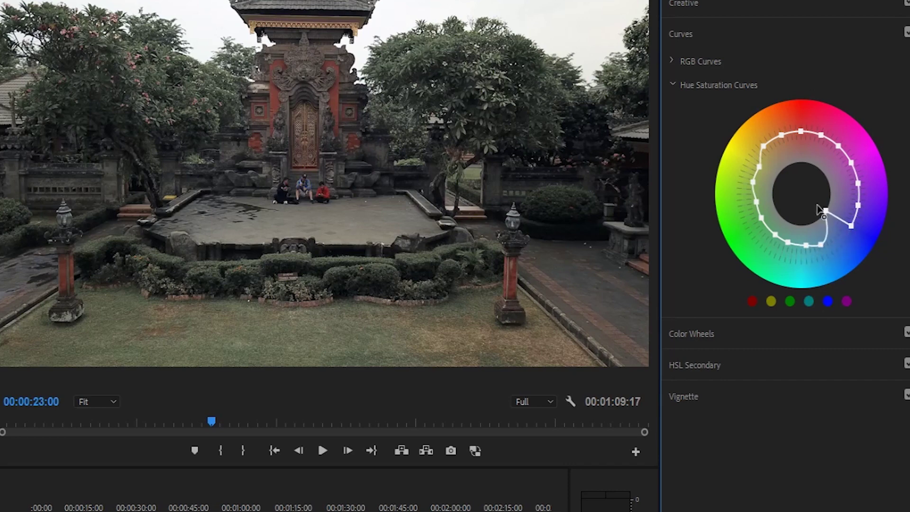
left_click_drag(846, 236, 840, 236)
left_click_drag(839, 242, 837, 239)
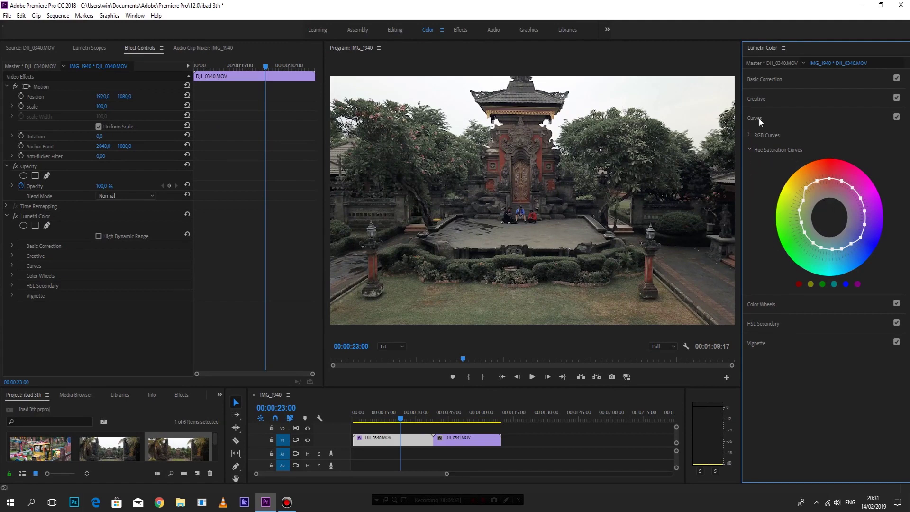
left_click(771, 80)
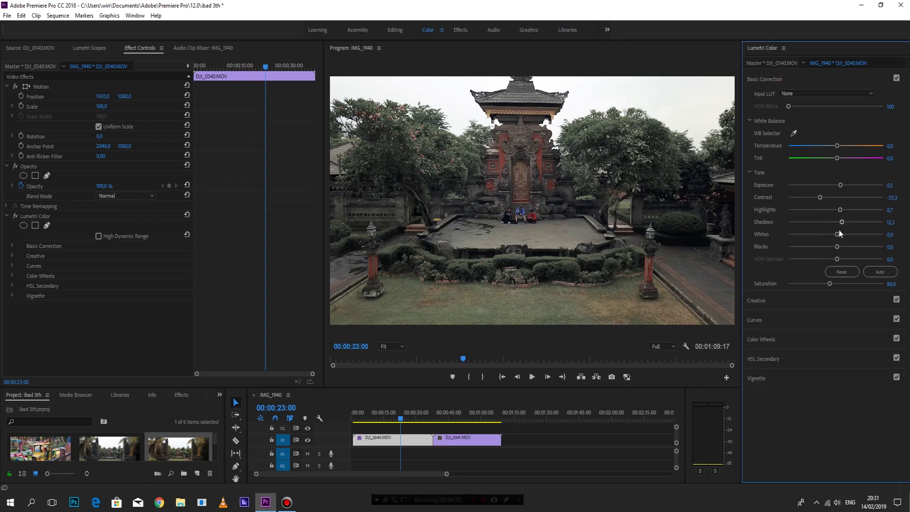
Step: Lower Shadows to 5.0 and Exposure to 0.2, comparing graded and ungraded footage
left_click_drag(842, 221, 838, 222)
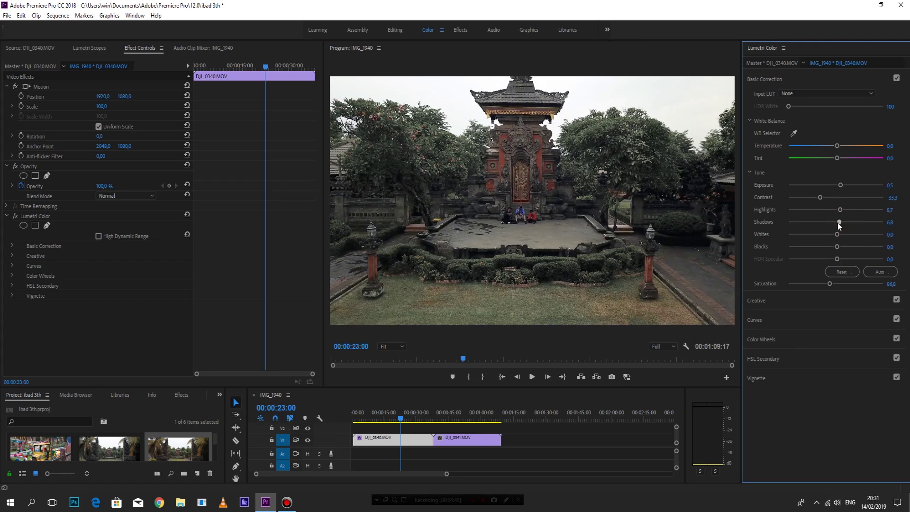
left_click_drag(840, 185, 838, 185)
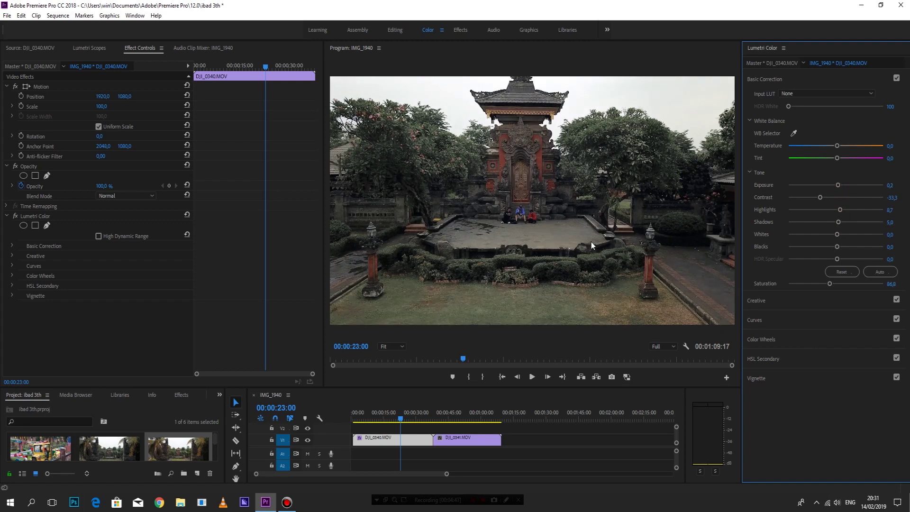
left_click(16, 217)
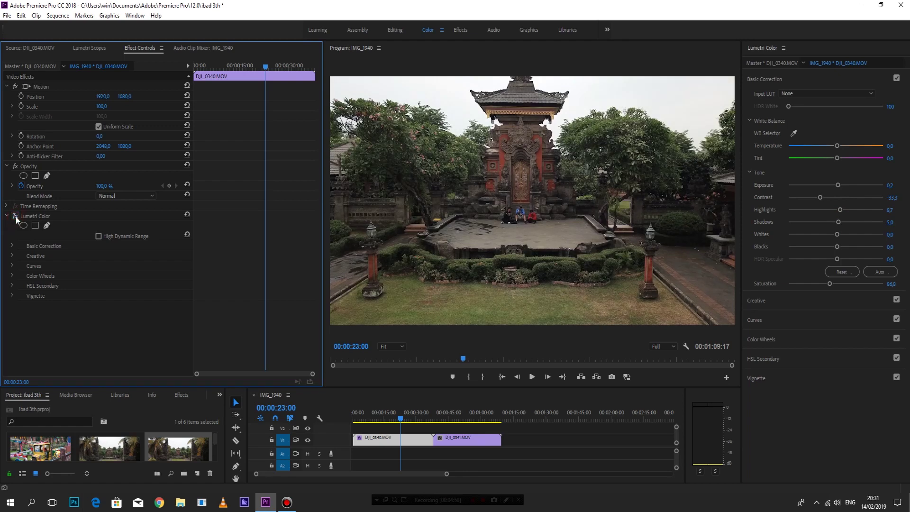
left_click(16, 217)
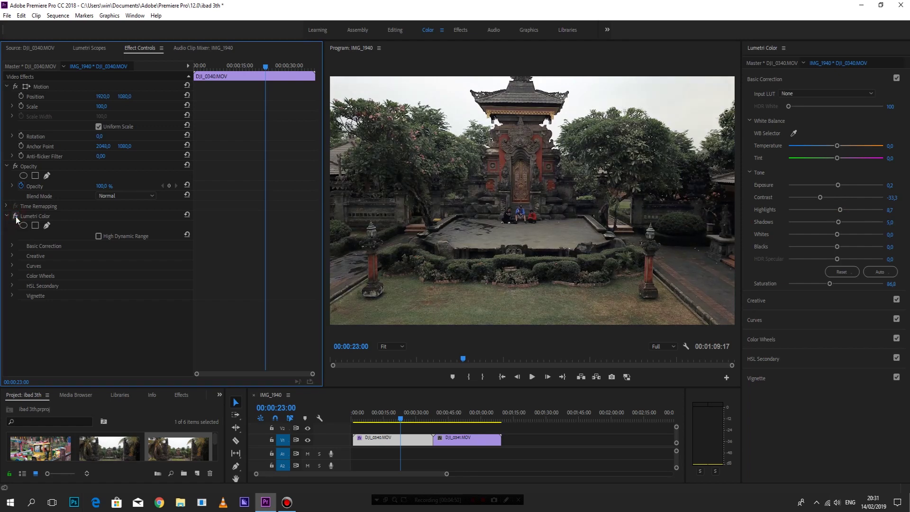
left_click(16, 218)
left_click(16, 218)
left_click(16, 217)
left_click(16, 217)
left_click_drag(376, 411, 328, 410)
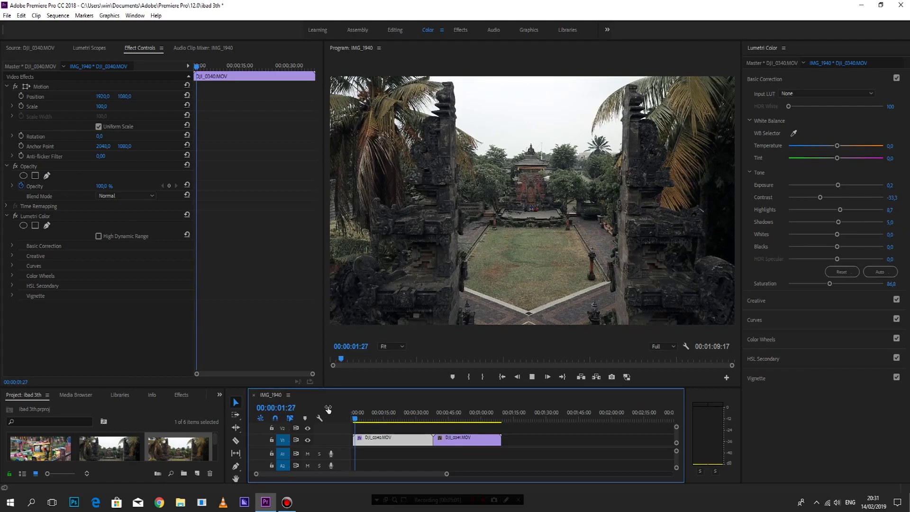
Step: Toggle the Lumetri grade off and on during playback to compare, leaving it on
left_click(16, 217)
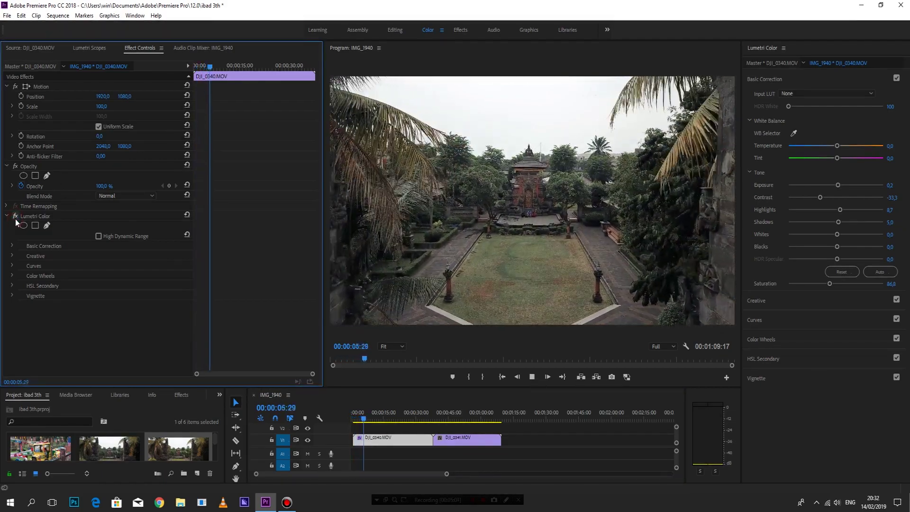
left_click(15, 217)
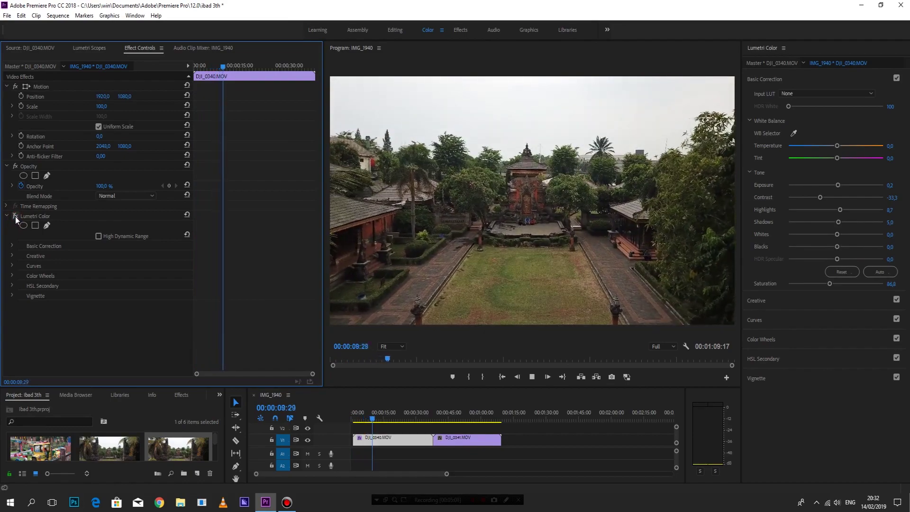
left_click(15, 216)
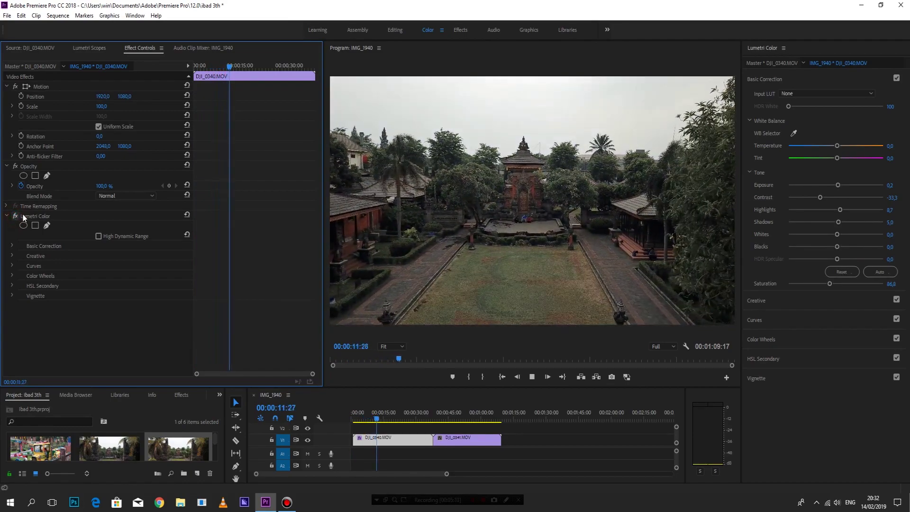
key("space")
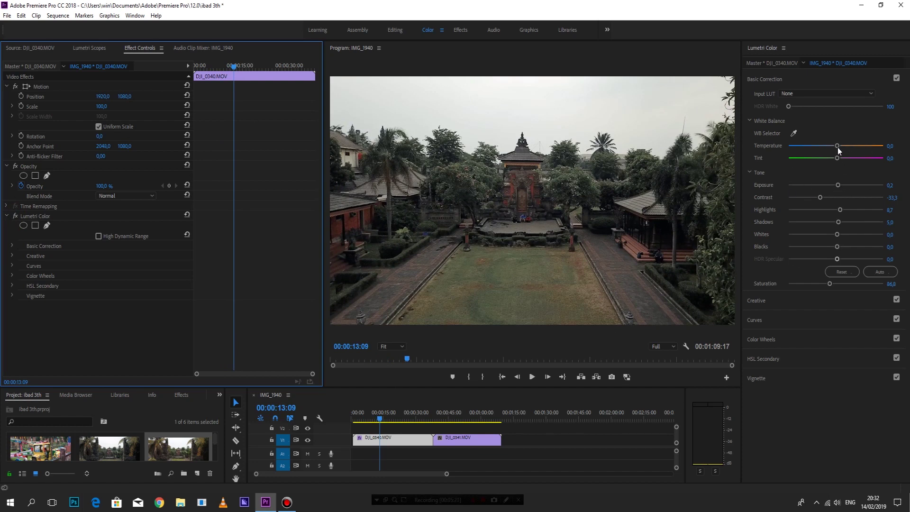
Step: Keep Temperature at 0, lower Exposure to -0.2, and scrub forward into DJI_0341
left_click_drag(835, 147, 837, 158)
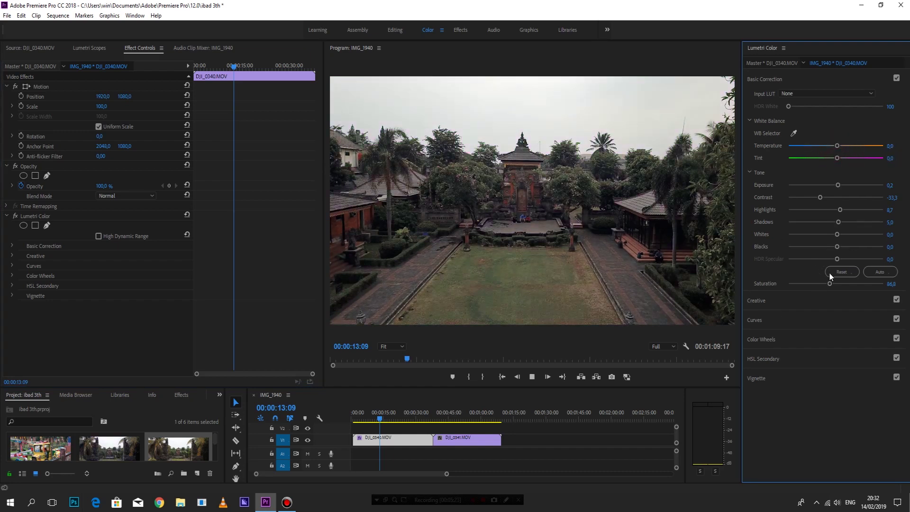
left_click_drag(837, 186, 833, 186)
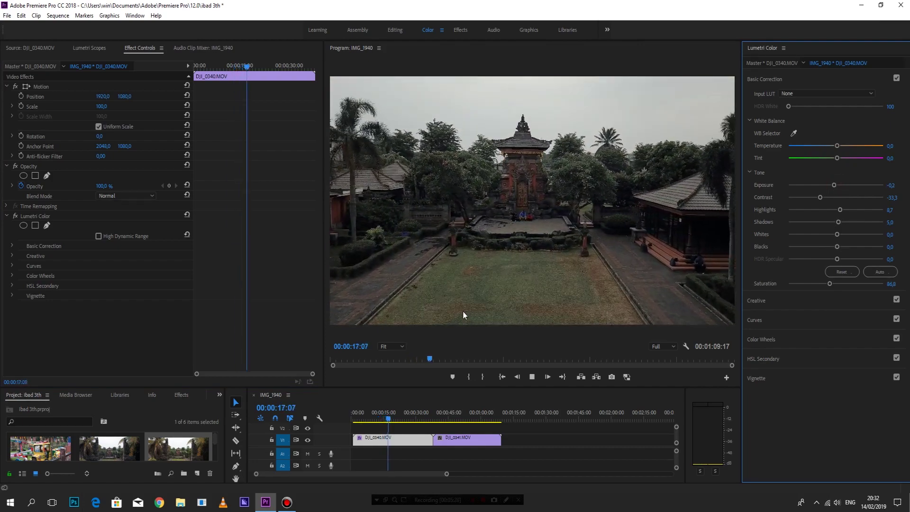
left_click(414, 418)
mouse_move(414, 419)
left_mouse_down()
mouse_move(496, 422)
mouse_move(484, 421)
left_mouse_up()
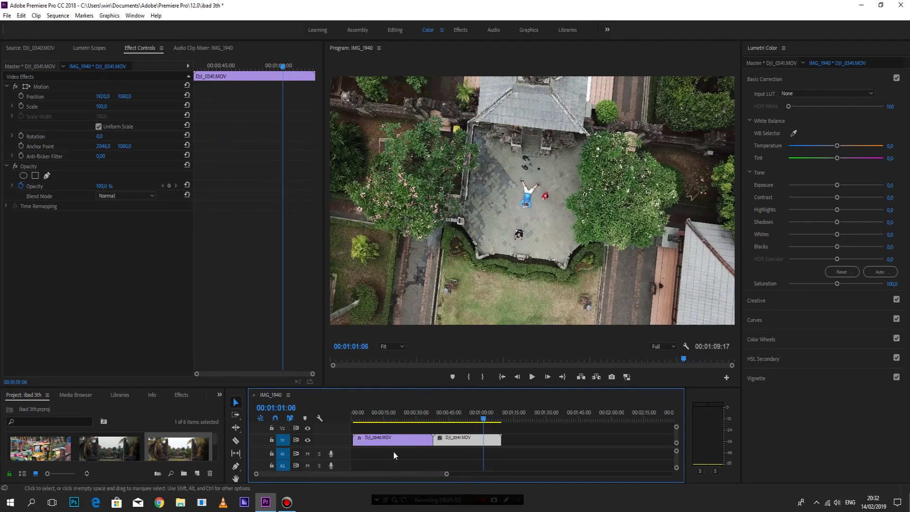
Step: Copy the Lumetri Color effect from DJI_0340 and paste it onto DJI_0341
left_click(393, 440)
left_click(43, 217)
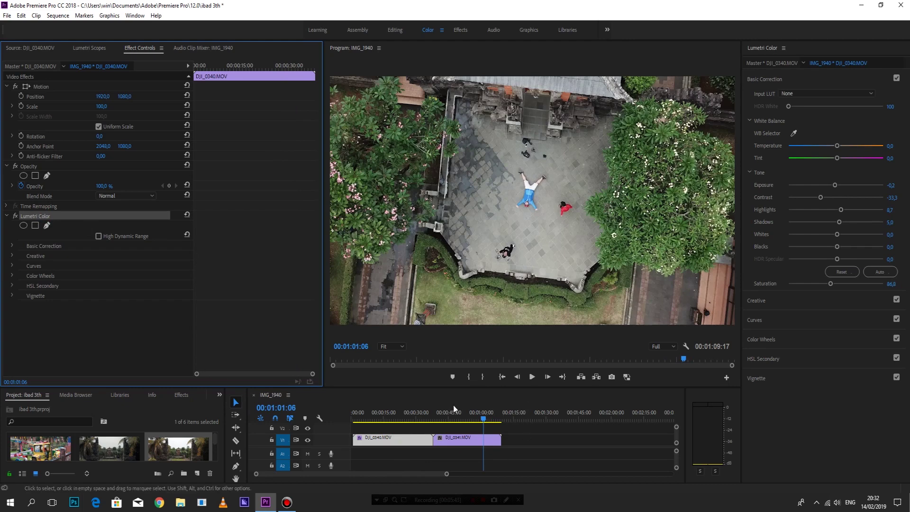
left_click(464, 443)
left_click(63, 263)
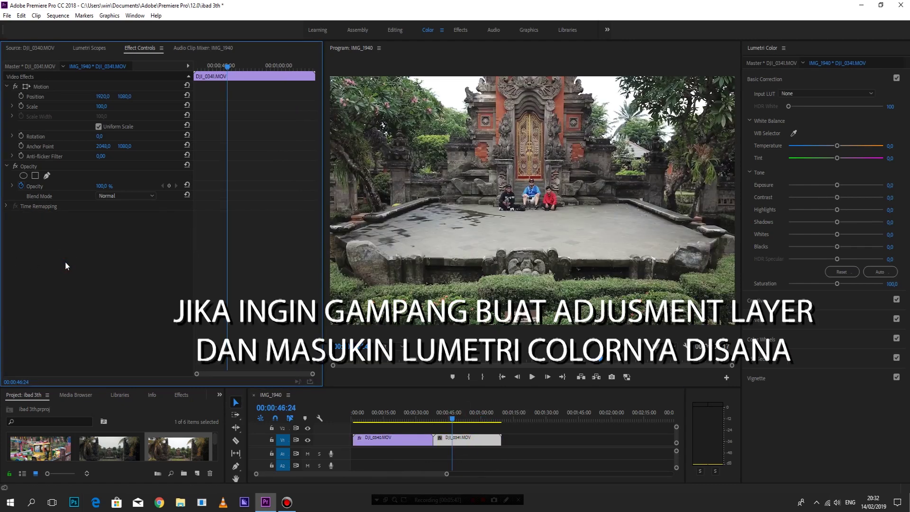
key("ctrl+v")
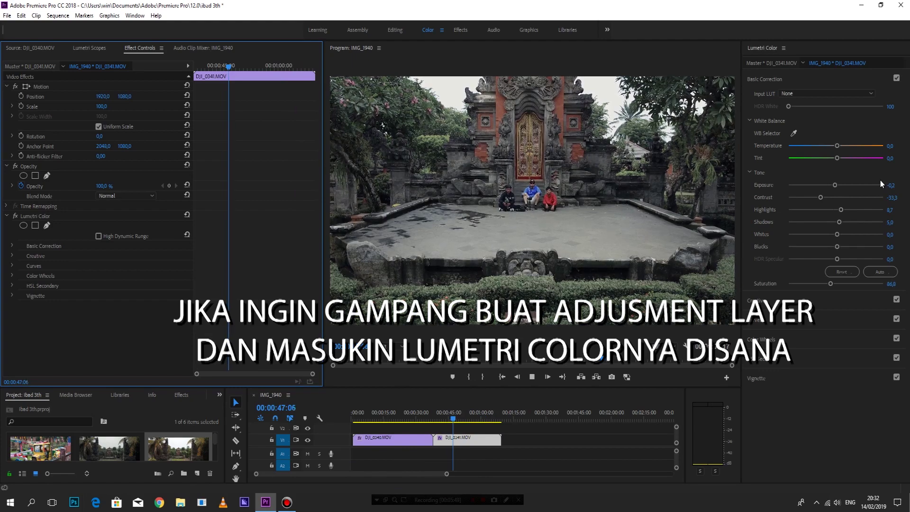
key("space")
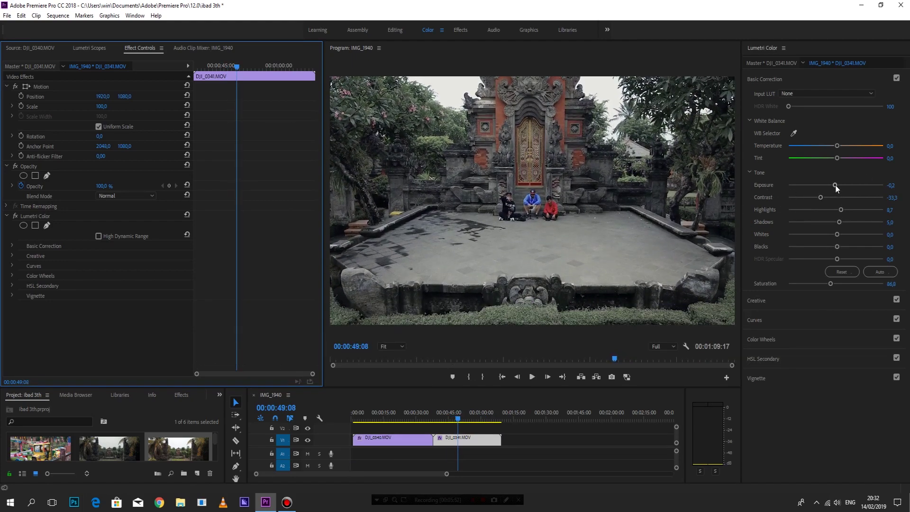
Step: Pull Highlights to -27.9, reset overshot Blacks, then settle Shadows -5.0 and Blacks -15.1
left_click(835, 186)
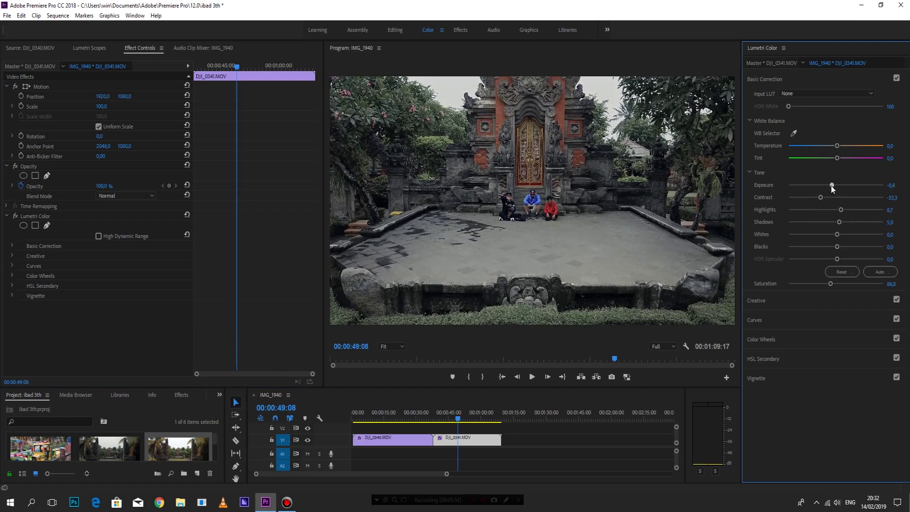
left_click_drag(842, 211, 812, 211)
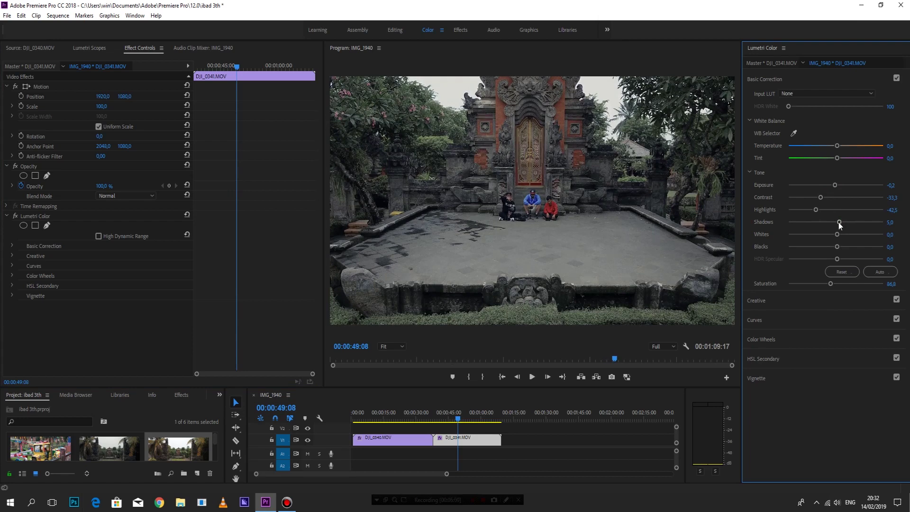
left_click_drag(816, 212, 823, 211)
left_click_drag(837, 247, 820, 246)
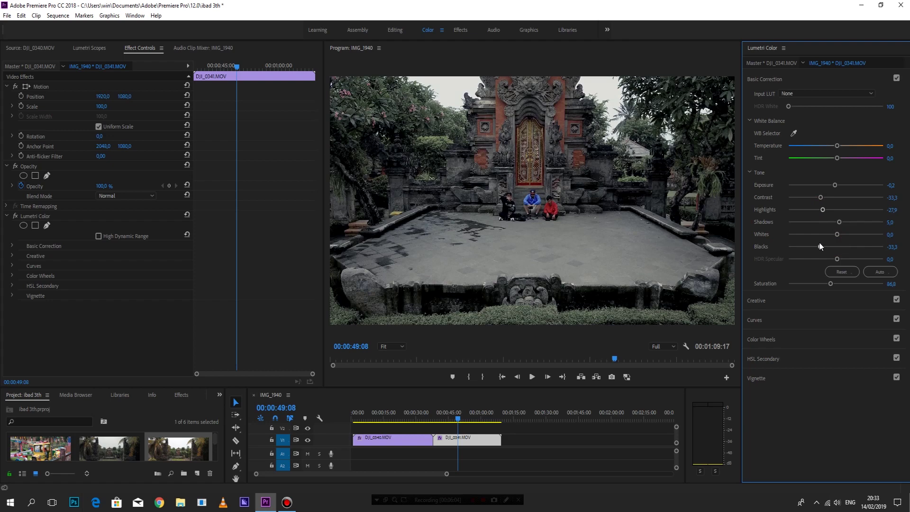
double_click(820, 246)
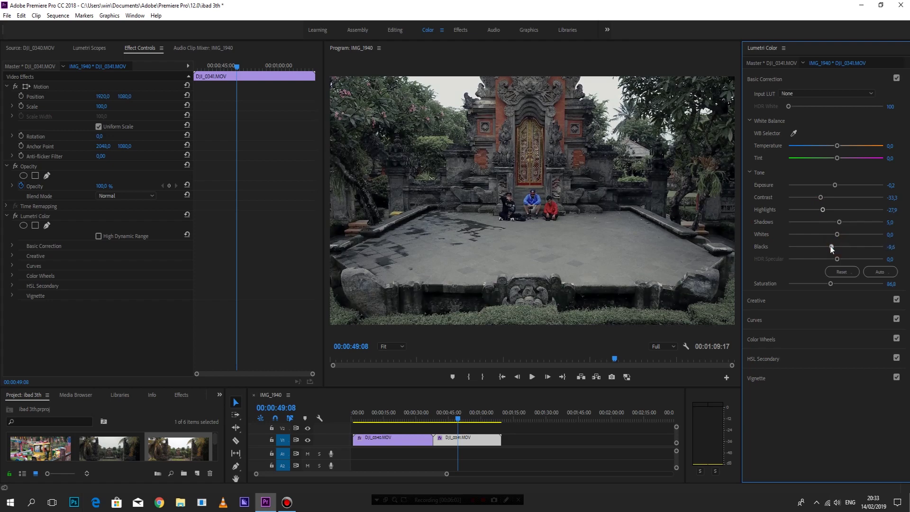
left_click_drag(830, 223, 832, 222)
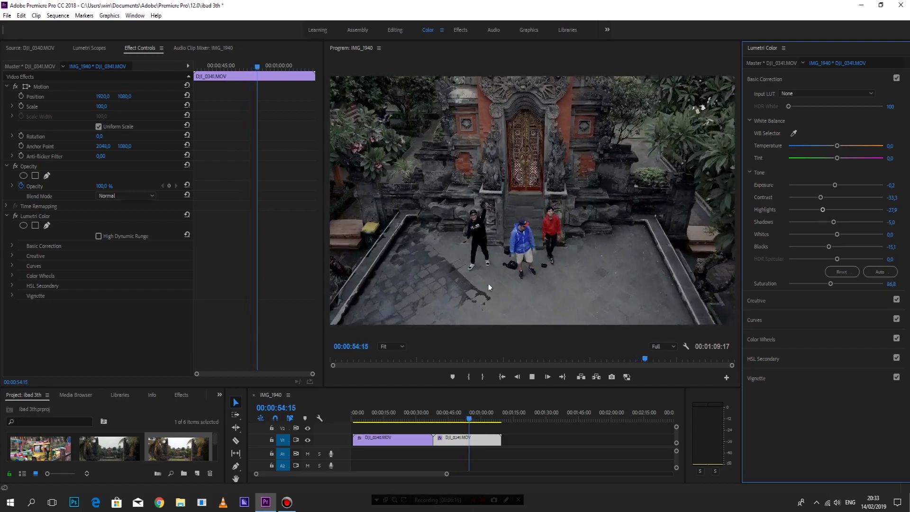
left_click(15, 217)
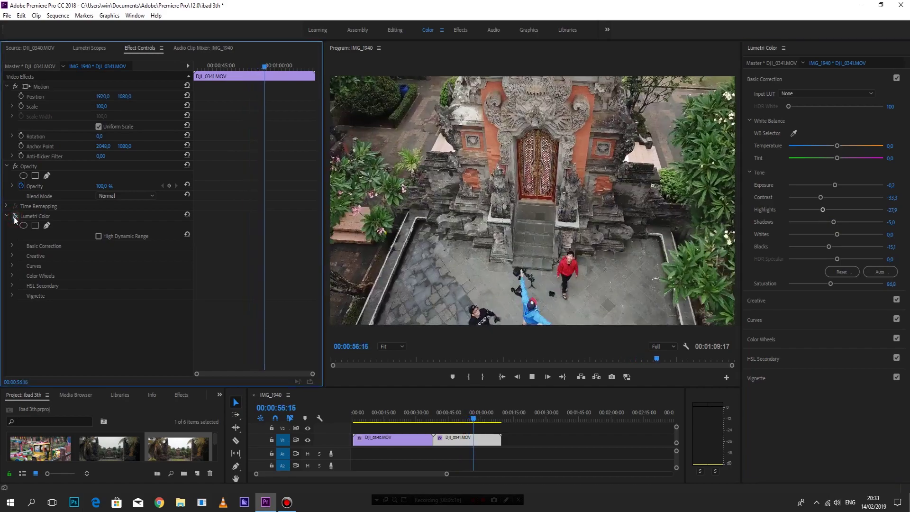
left_click(15, 217)
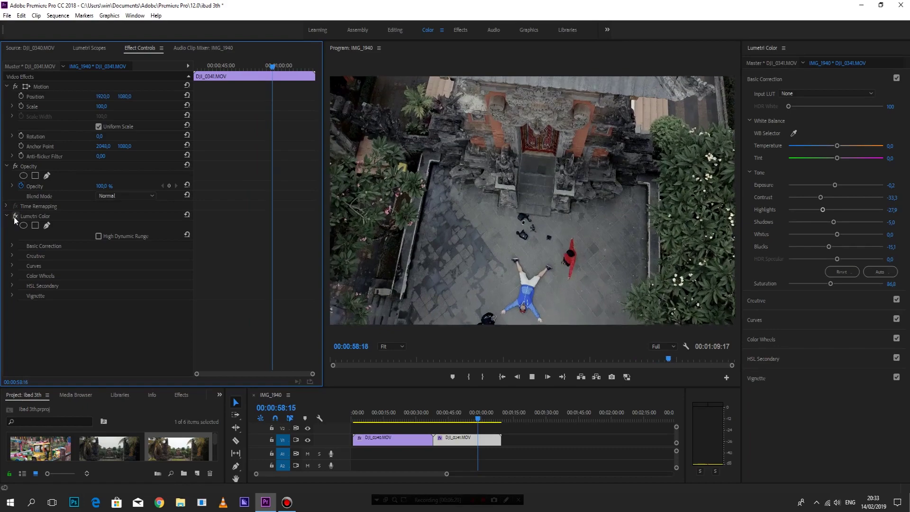
left_click(15, 217)
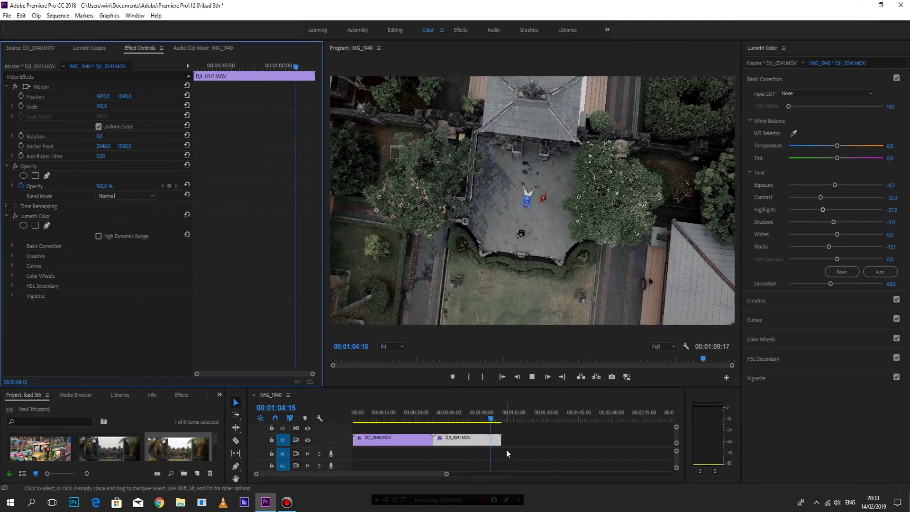
left_click(490, 420)
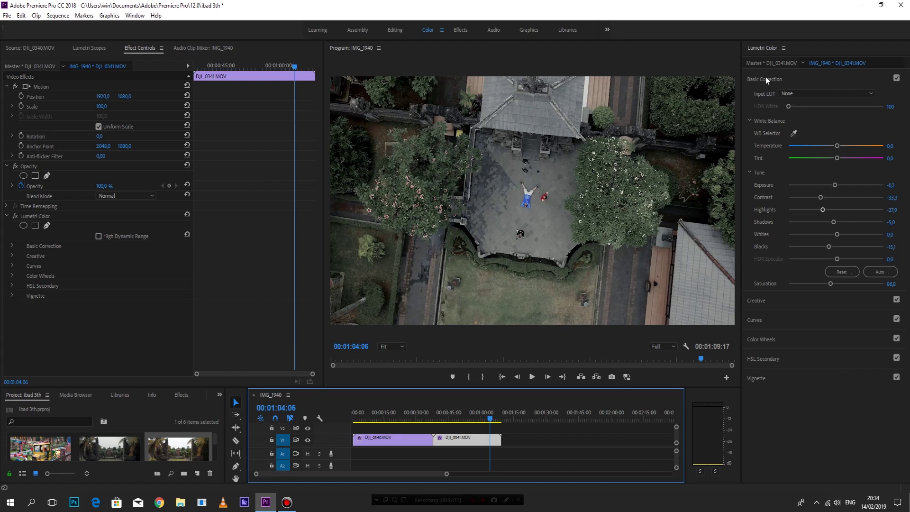
Step: Expand the Color Wheels section, then the HSL Secondary section, in DJI_0341's Lumetri Color panel
left_click(766, 338)
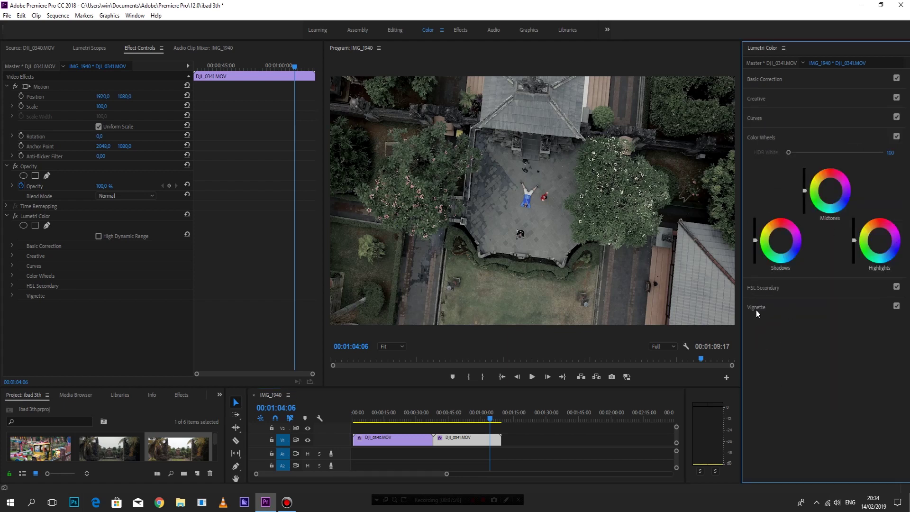
left_click(764, 288)
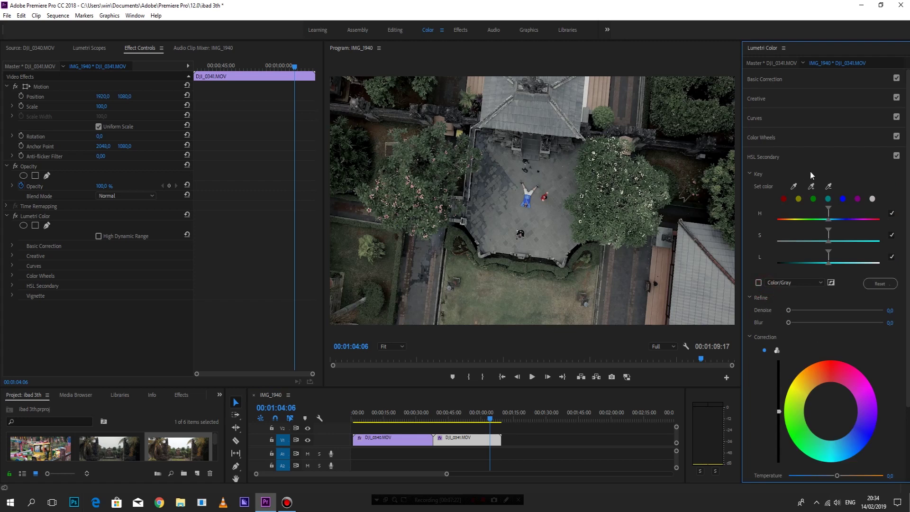